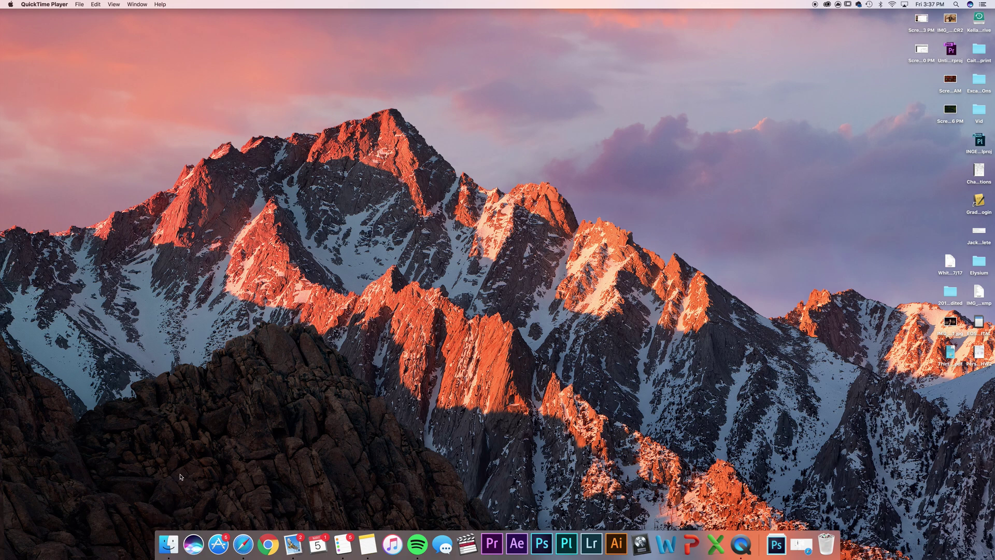
Open a Finder window on the Desktop folder and nudge it slightly up-left.
{"action": "left_click", "coordinate": [168, 547]}
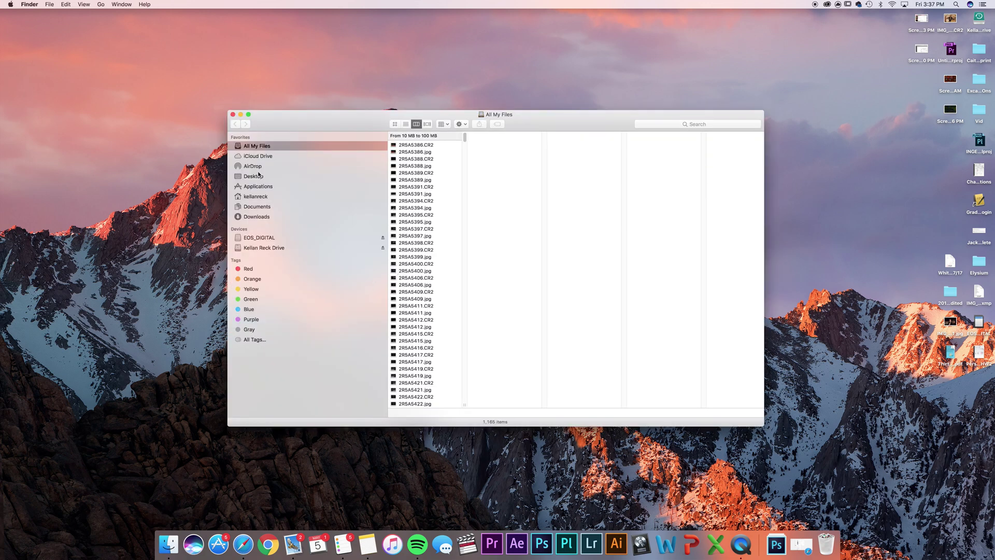
{"action": "left_click", "coordinate": [253, 176]}
{"action": "left_click_drag", "start_coordinate": [321, 131], "coordinate": [300, 126]}
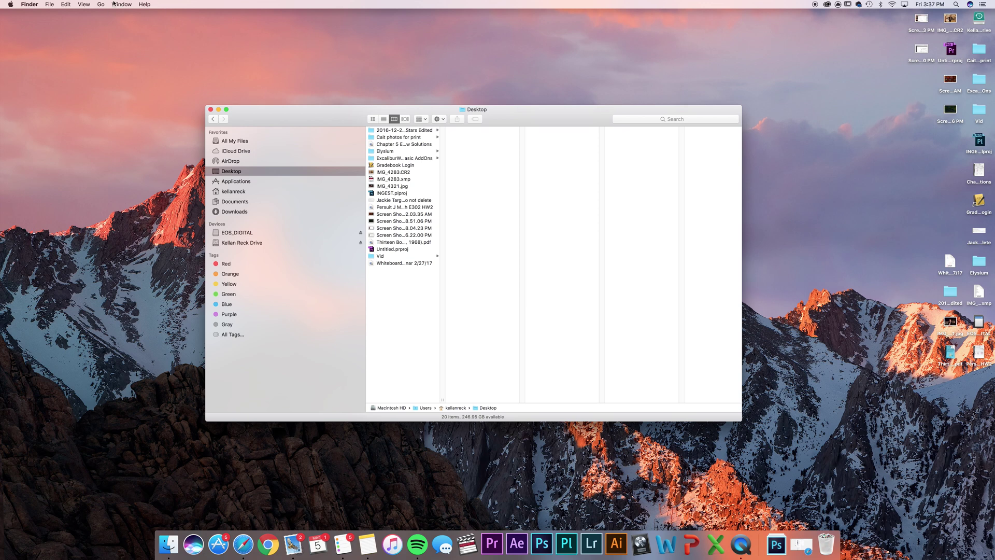
{"action": "left_click", "coordinate": [100, 5]}
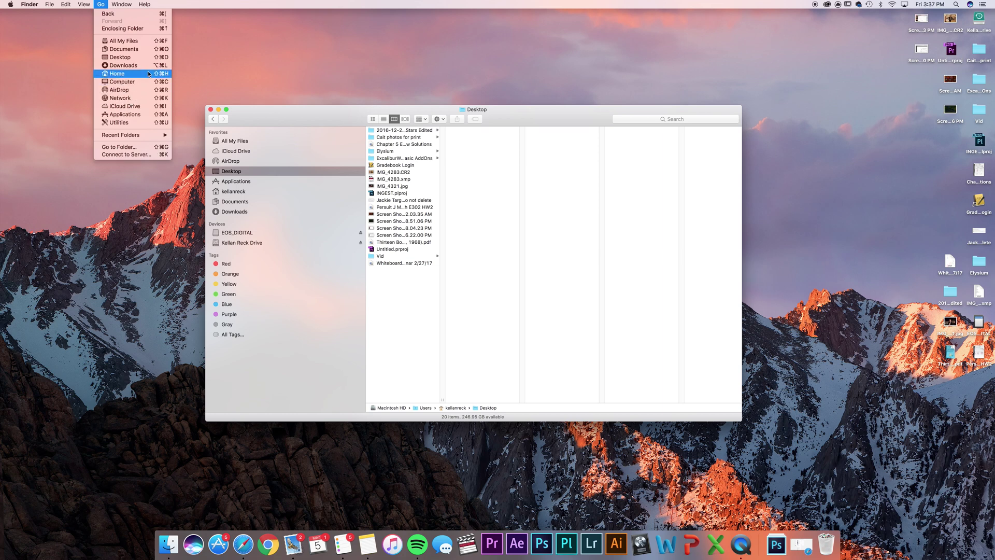
Go to the hidden Library folder via Option, widen its column, and enter Application Support.
{"action": "key", "text": "alt"}
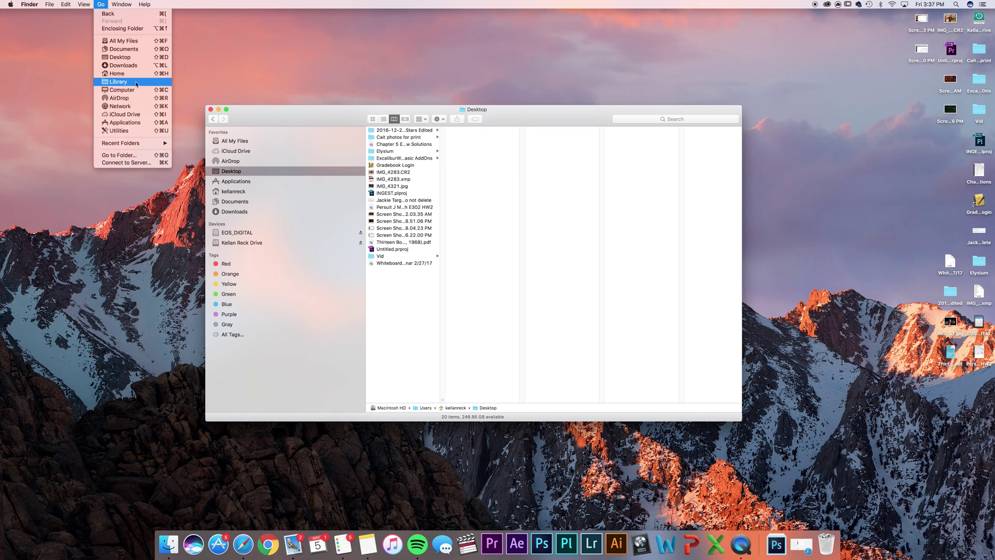
{"action": "left_click", "coordinate": [137, 81]}
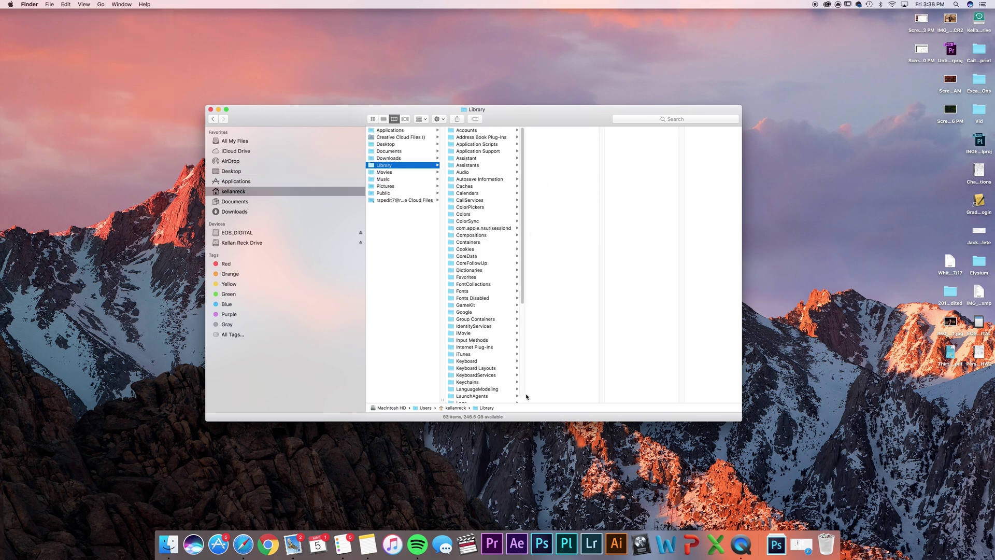
{"action": "left_click_drag", "start_coordinate": [524, 399], "coordinate": [630, 386]}
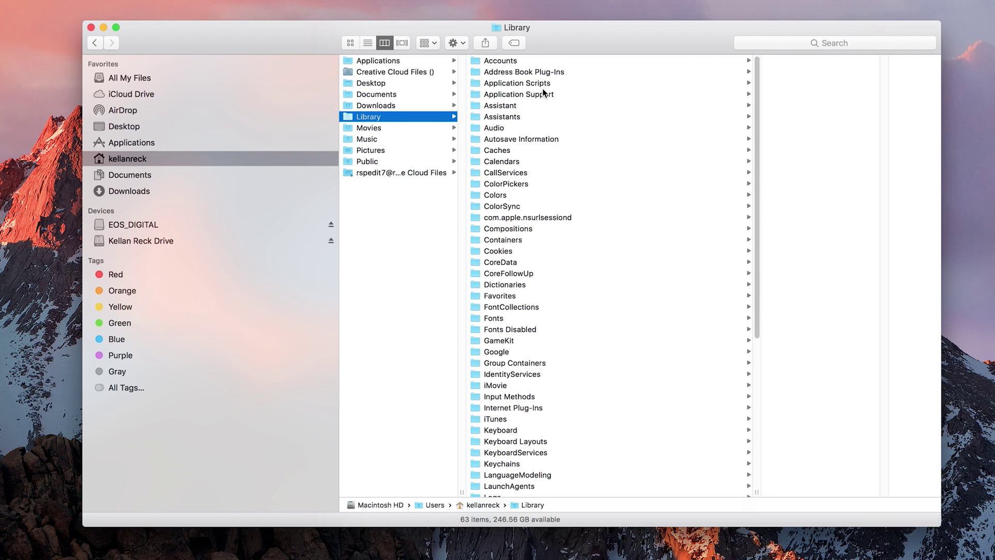
{"action": "left_click", "coordinate": [544, 93]}
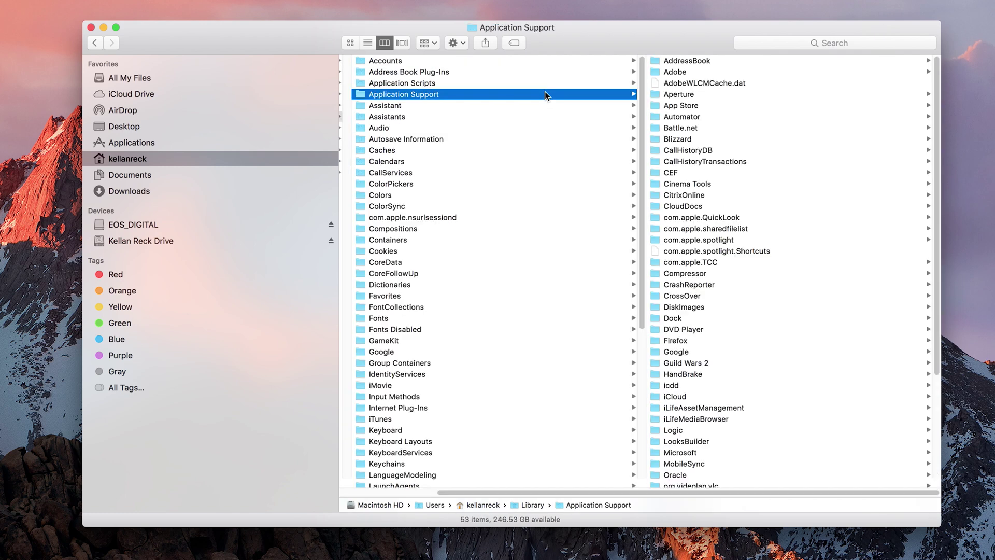
Drill down through Adobe and Common into the Media Cache Files folder.
{"action": "left_click", "coordinate": [676, 72]}
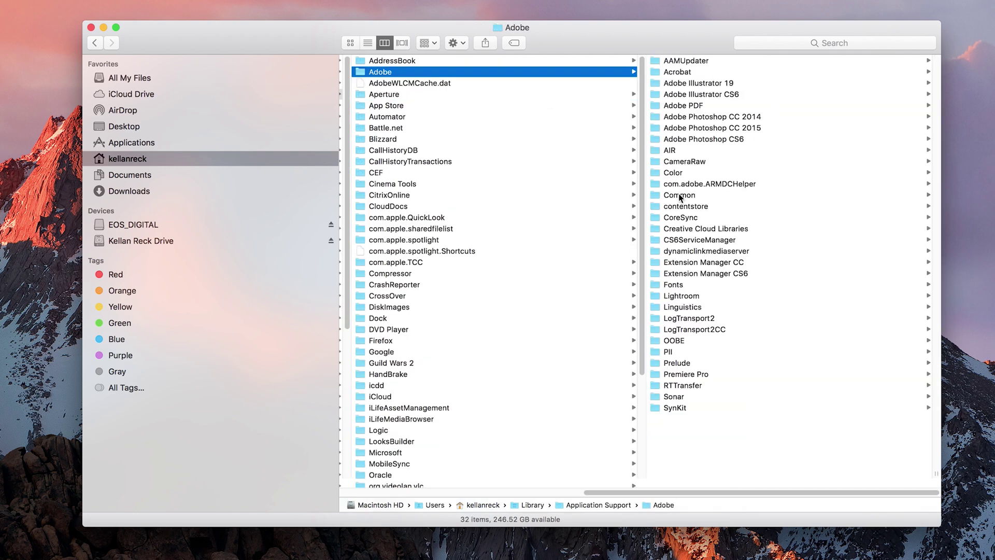
{"action": "left_click", "coordinate": [679, 194]}
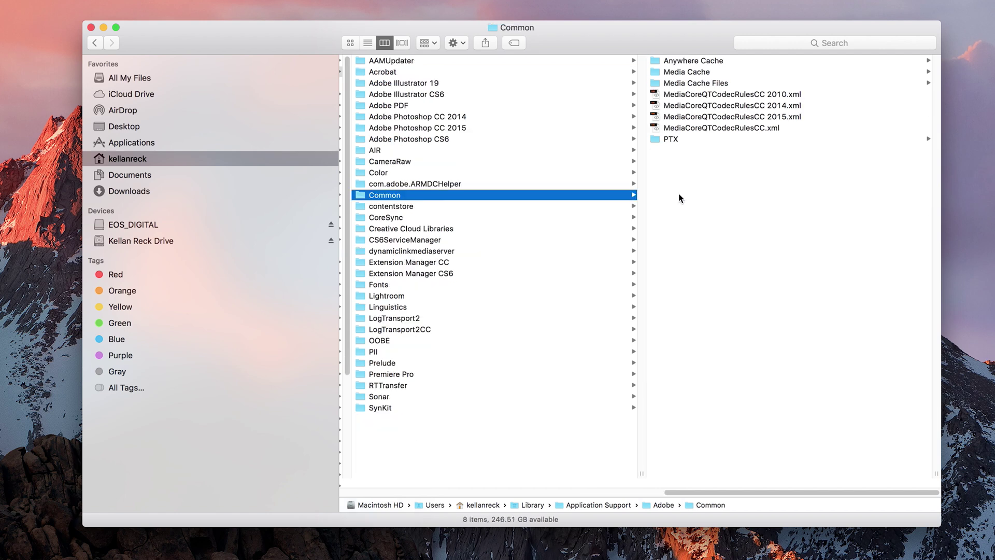
{"action": "left_click", "coordinate": [710, 84]}
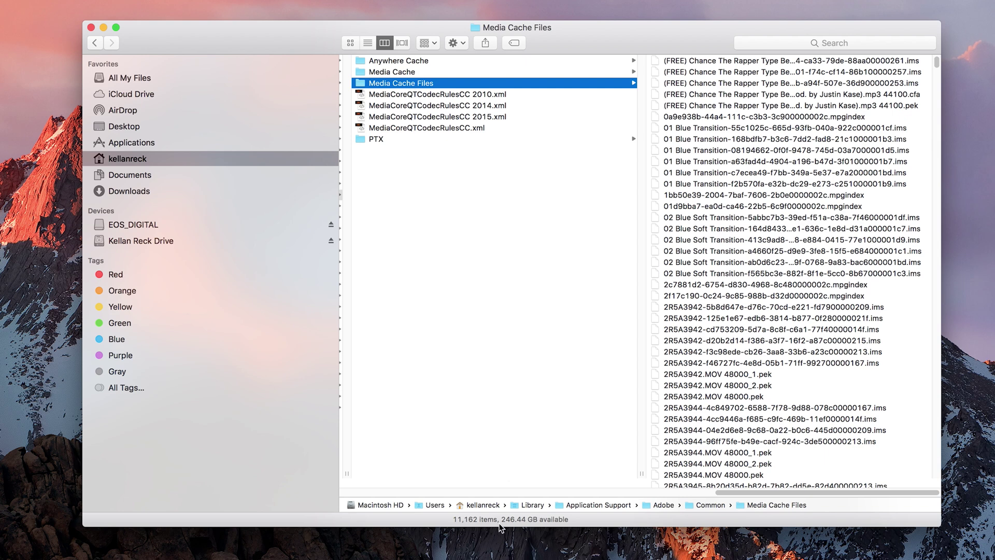
Trash the Media Cache Files and Media Cache folders from Adobe's Common folder.
{"action": "right_click", "coordinate": [423, 83]}
{"action": "left_click", "coordinate": [452, 105]}
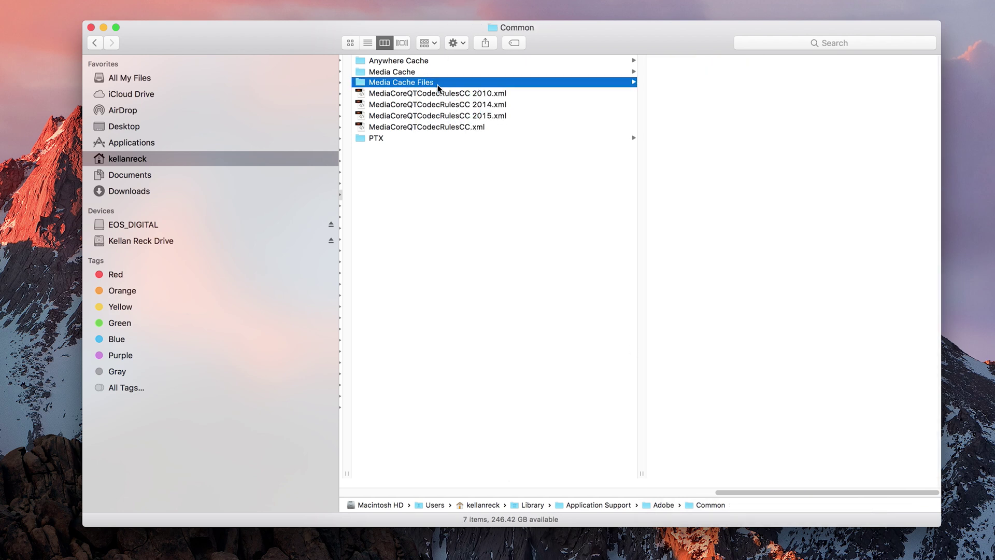
{"action": "left_click", "coordinate": [406, 73]}
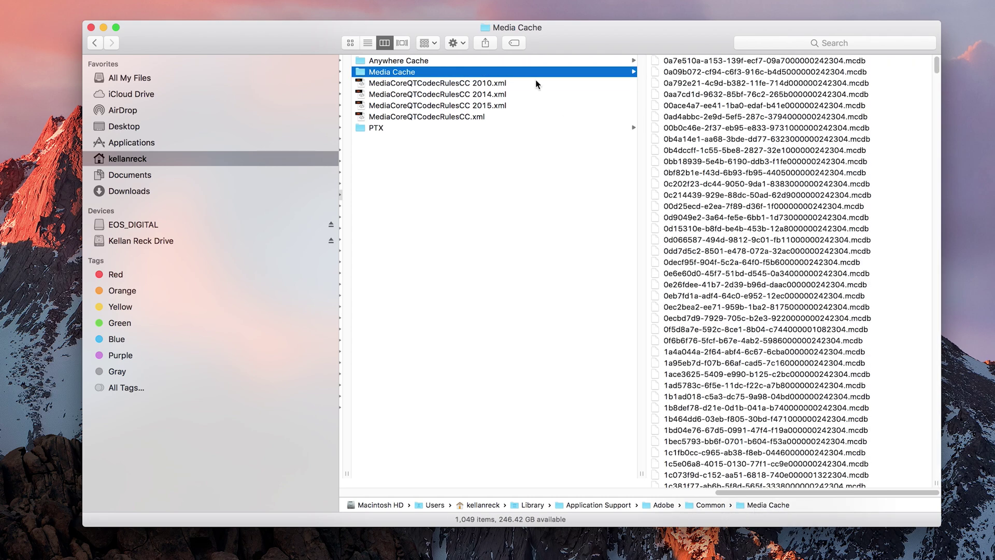
{"action": "right_click", "coordinate": [389, 71]}
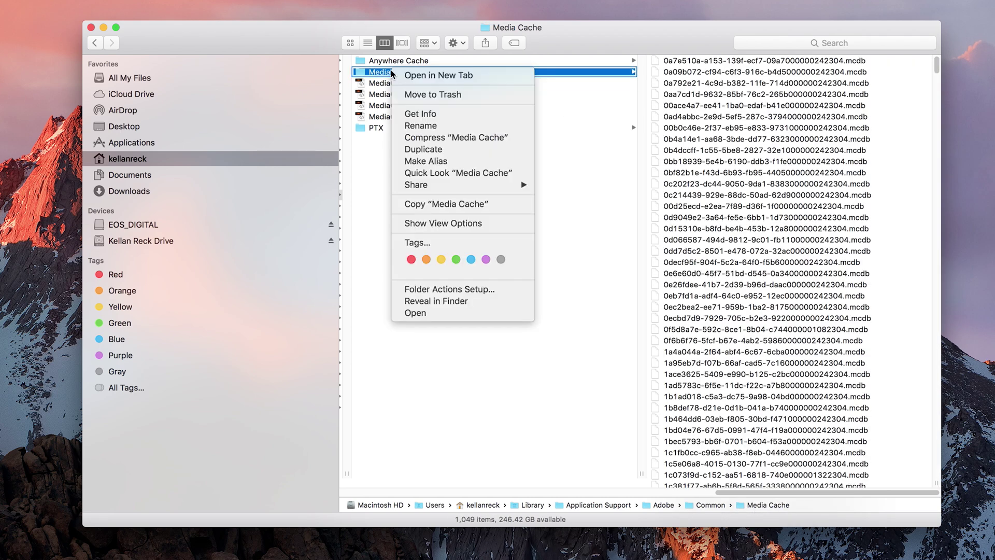
{"action": "left_click", "coordinate": [450, 97]}
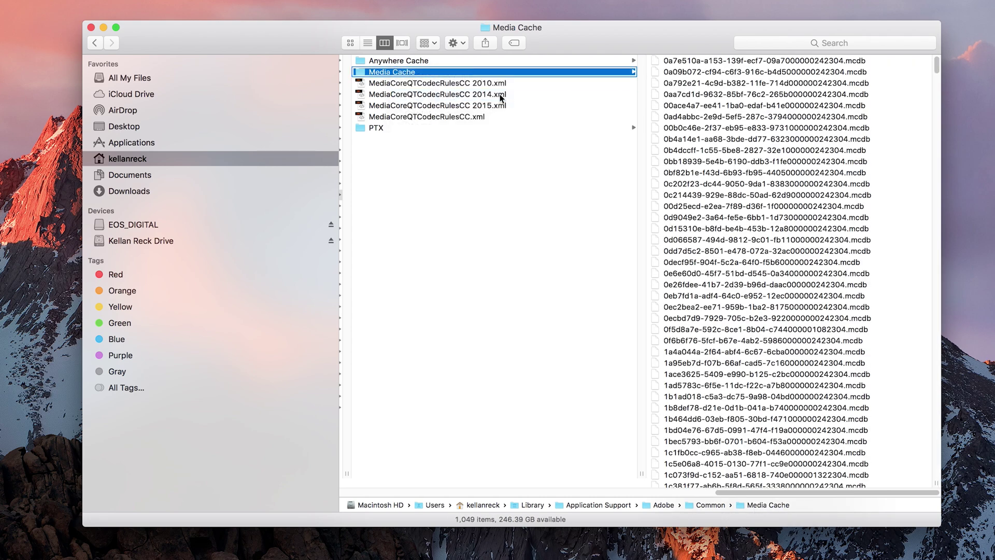
{"action": "left_click_drag", "start_coordinate": [750, 492], "coordinate": [624, 489]}
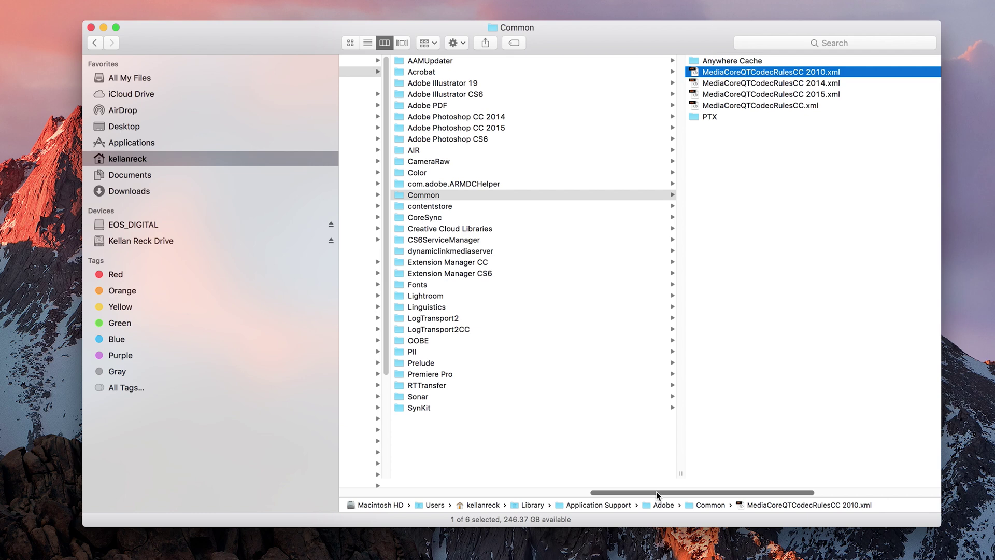
Browse Library > Caches > Adobe > After Effects > 13.7 and select Disk Cache.
{"action": "left_click_drag", "start_coordinate": [656, 492], "coordinate": [401, 488]}
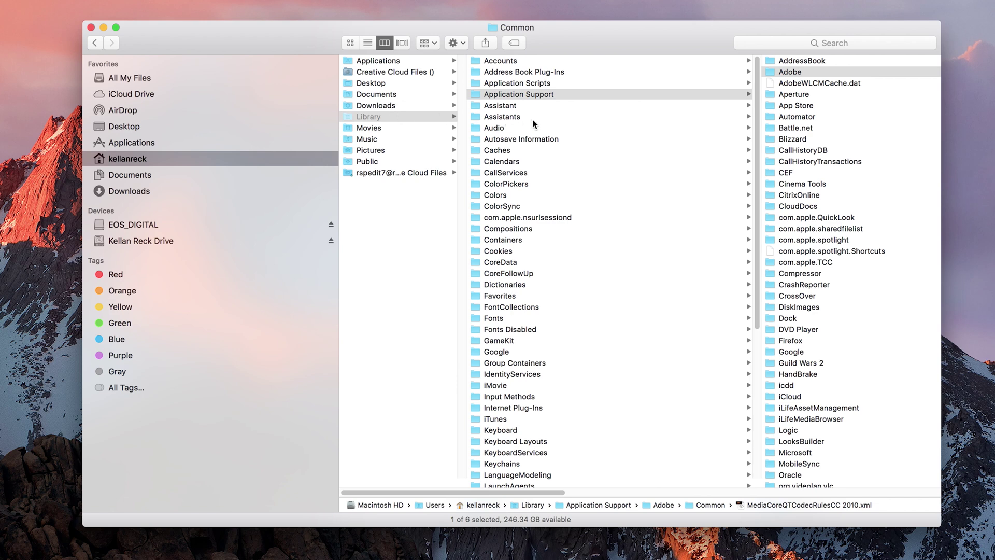
{"action": "left_click", "coordinate": [531, 150]}
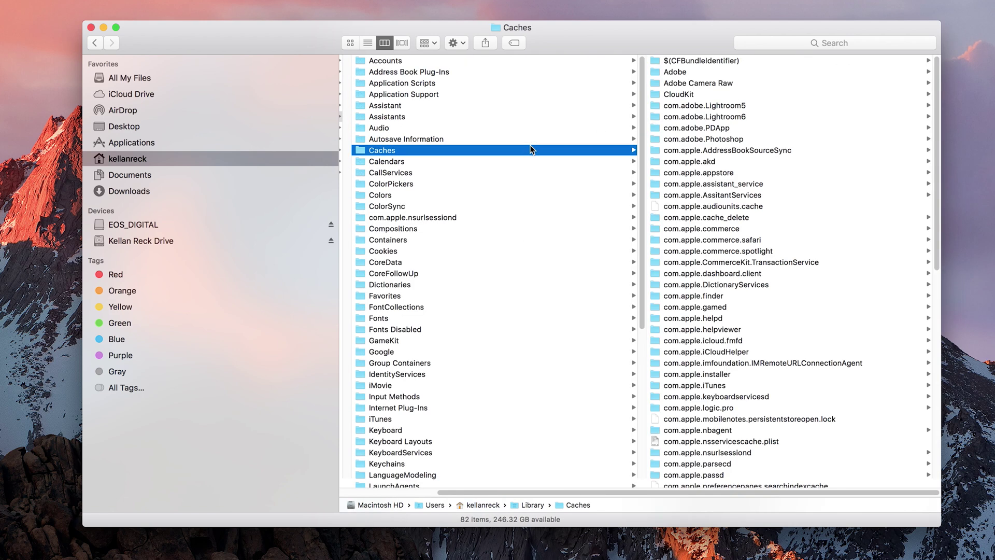
{"action": "left_click", "coordinate": [672, 71]}
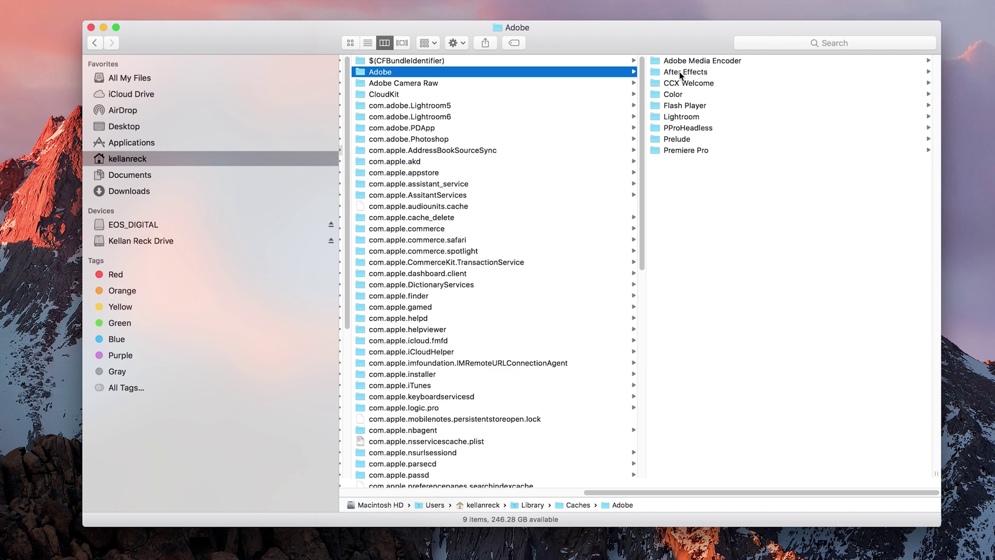
{"action": "left_click", "coordinate": [681, 76]}
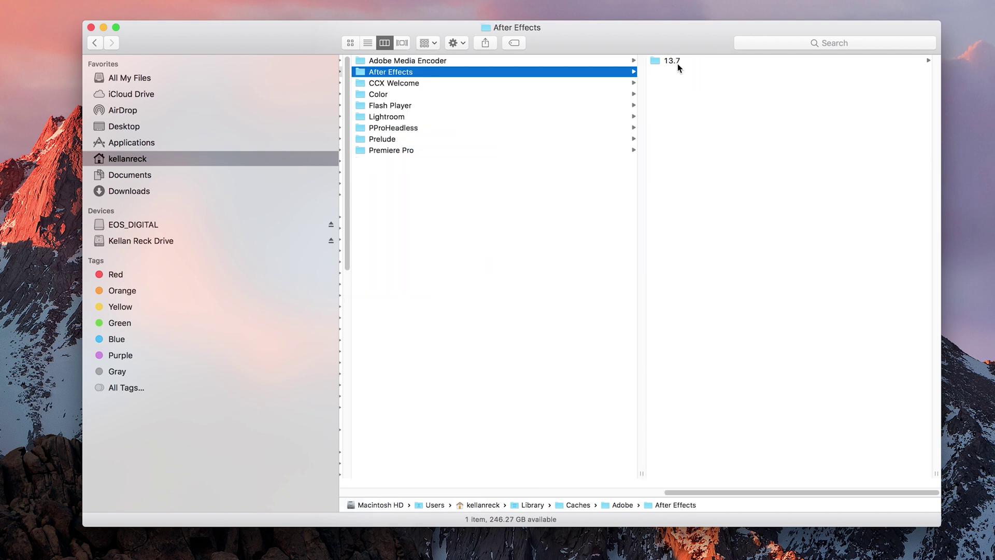
{"action": "left_click", "coordinate": [677, 65]}
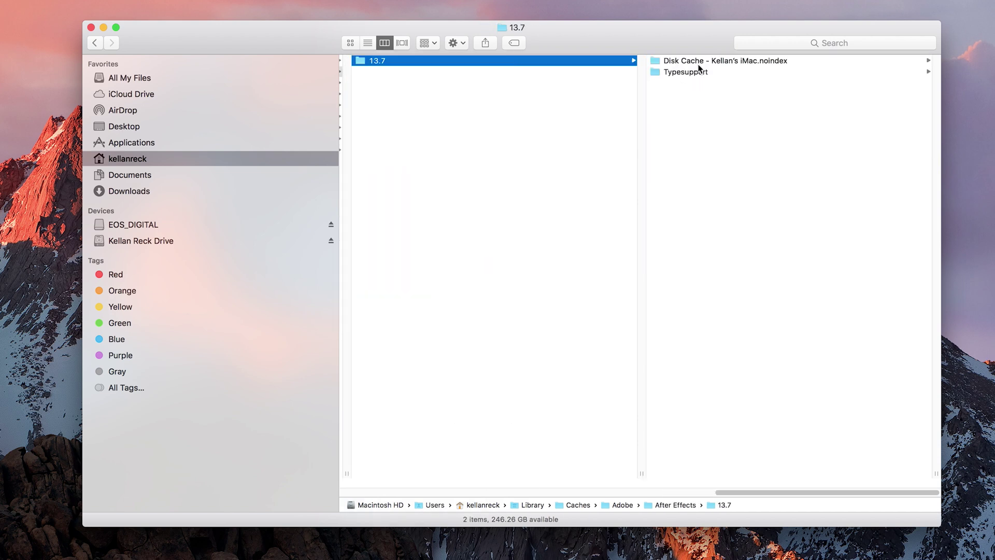
{"action": "left_click", "coordinate": [689, 62]}
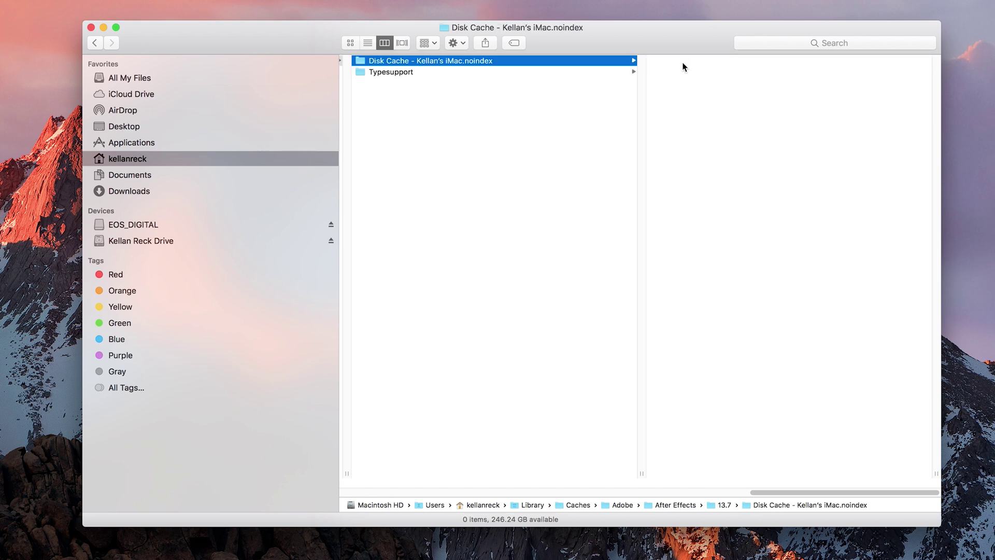
Select all 256 Disk Cache subfolders, from 00 onward, and move them to the Trash.
{"action": "right_click", "coordinate": [495, 62]}
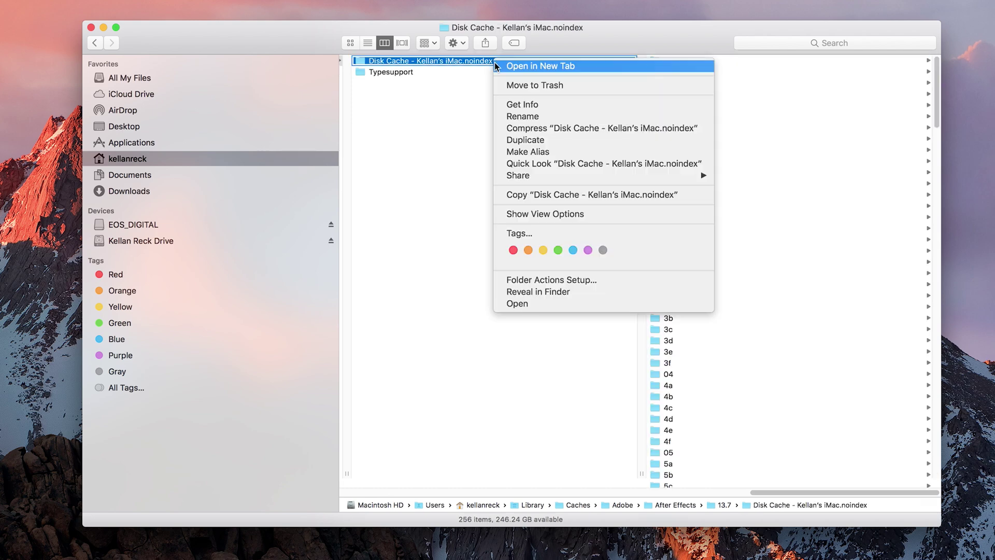
{"action": "left_click", "coordinate": [479, 90]}
{"action": "left_click", "coordinate": [674, 71]}
{"action": "key", "text": "super+a"}
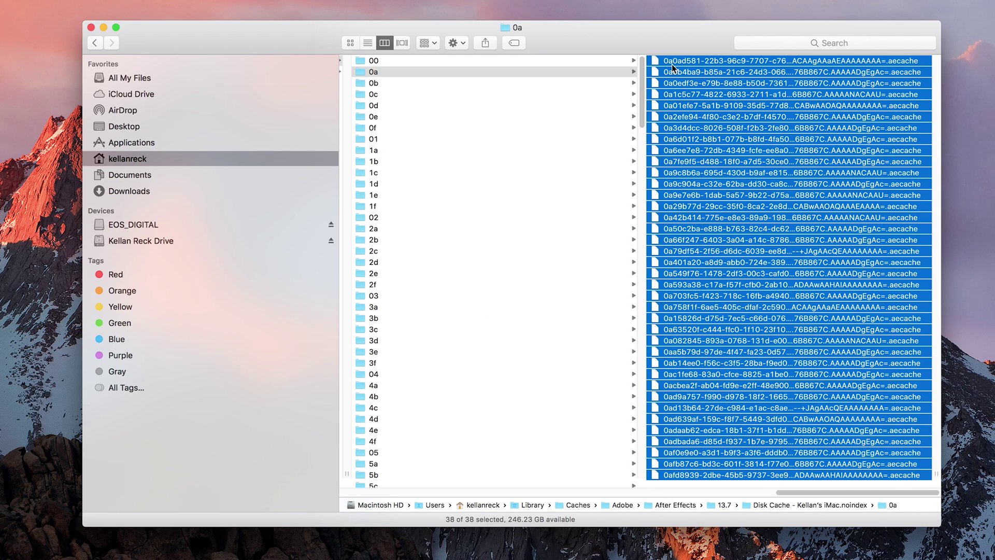
{"action": "left_click", "coordinate": [450, 128]}
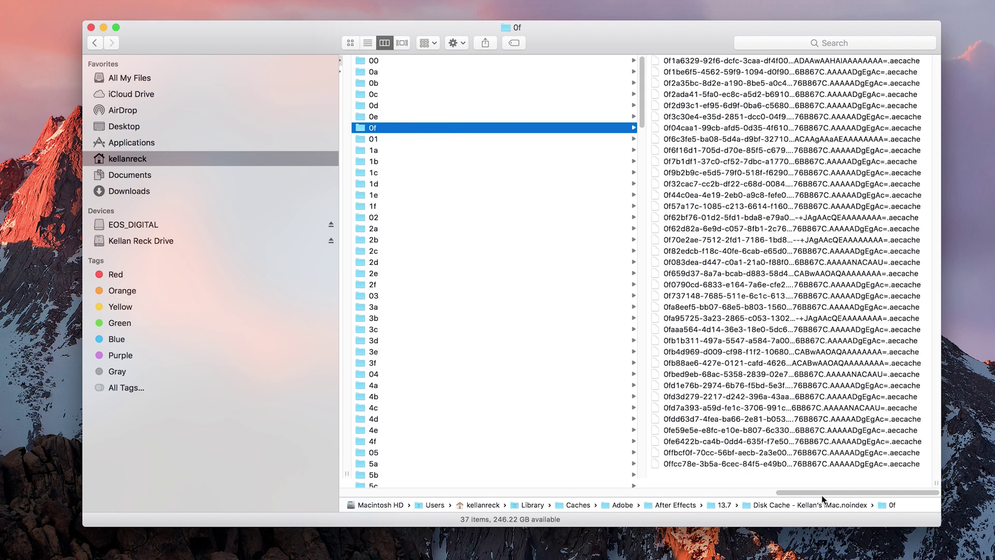
{"action": "left_click_drag", "start_coordinate": [823, 493], "coordinate": [689, 466]}
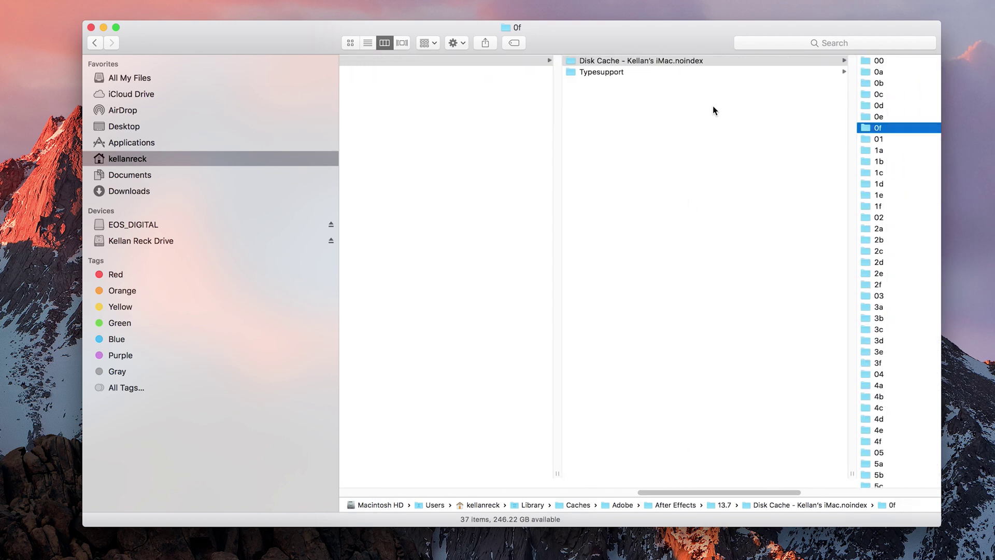
{"action": "left_click", "coordinate": [880, 60]}
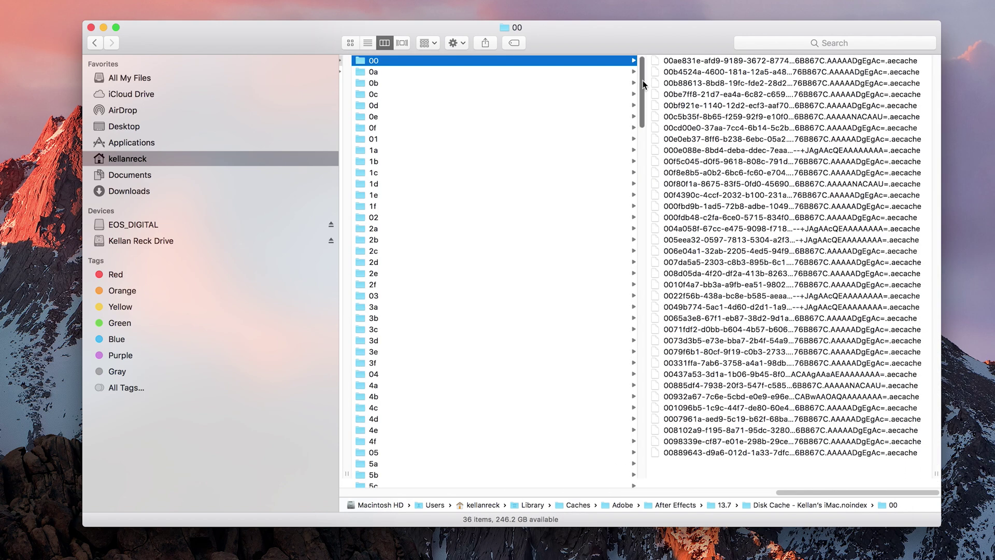
{"action": "left_click_drag", "start_coordinate": [643, 79], "coordinate": [643, 467]}
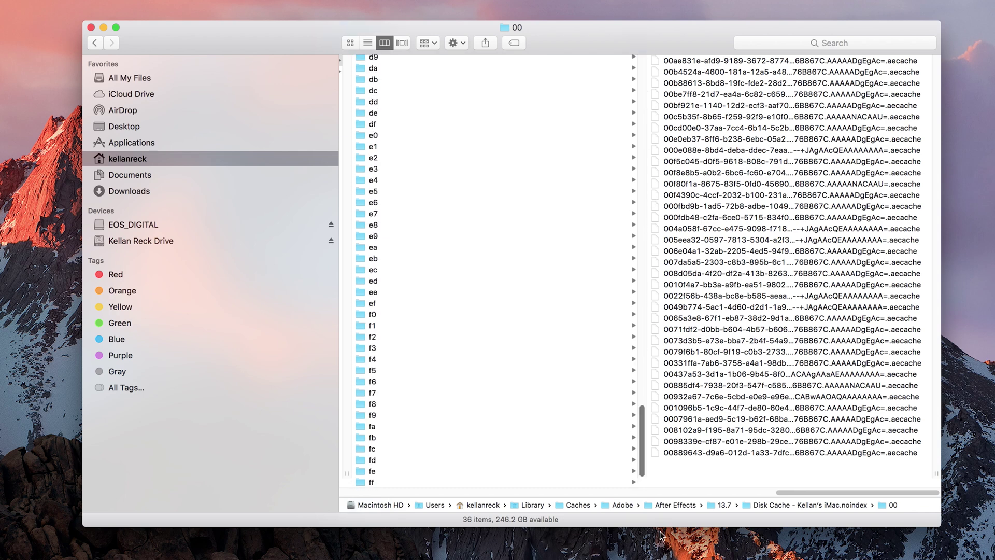
{"action": "key", "text": "super+a"}
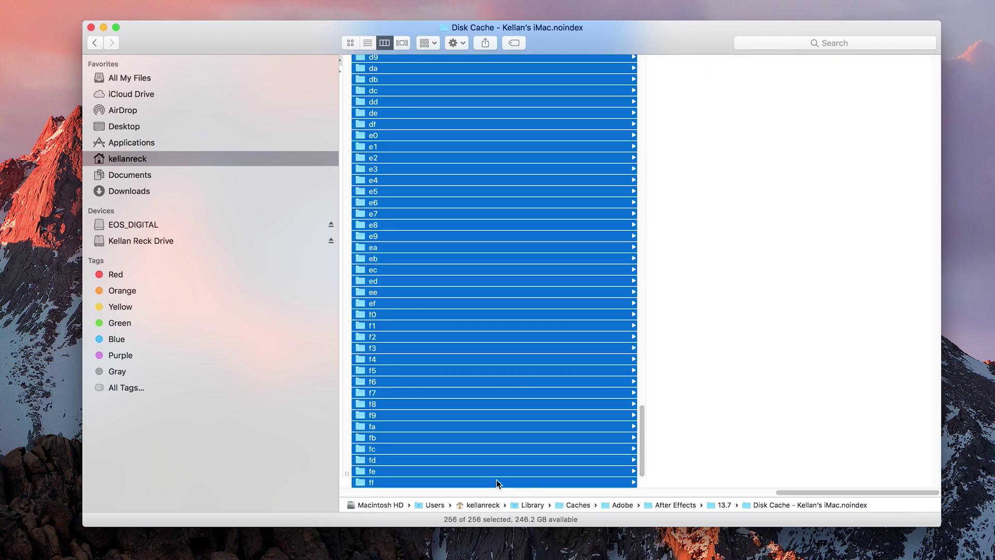
{"action": "key", "text": "super+BackSpace"}
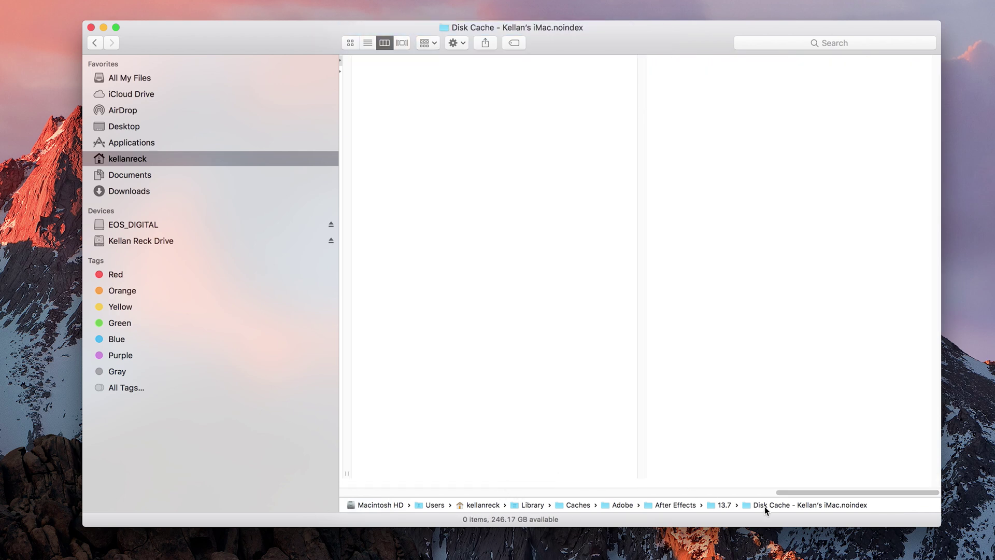
{"action": "left_click_drag", "start_coordinate": [788, 492], "coordinate": [599, 477]}
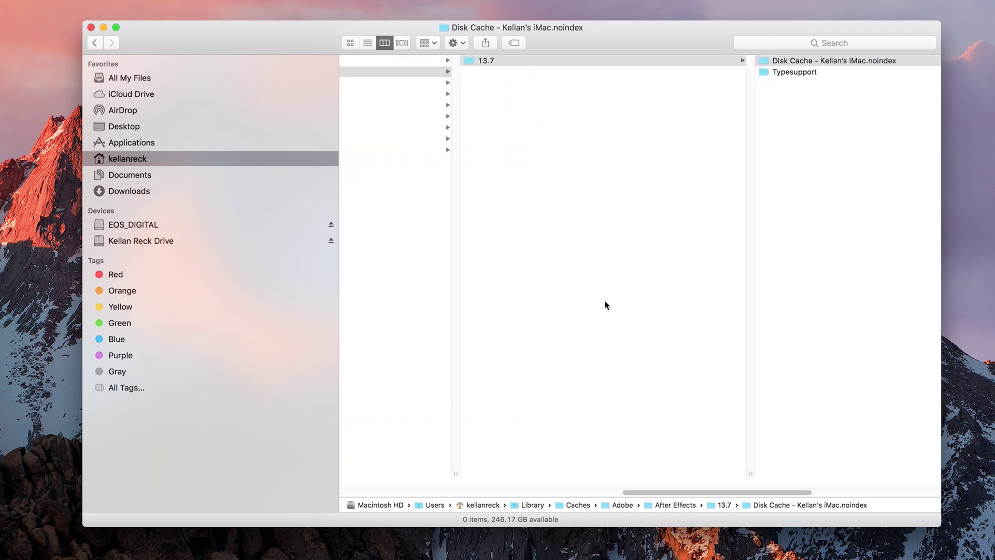
Inspect the Flash Player, Lightroom, PProHeadless, Prelude and Premiere Pro 9.0 Typesupport caches.
{"action": "left_click_drag", "start_coordinate": [678, 492], "coordinate": [561, 240]}
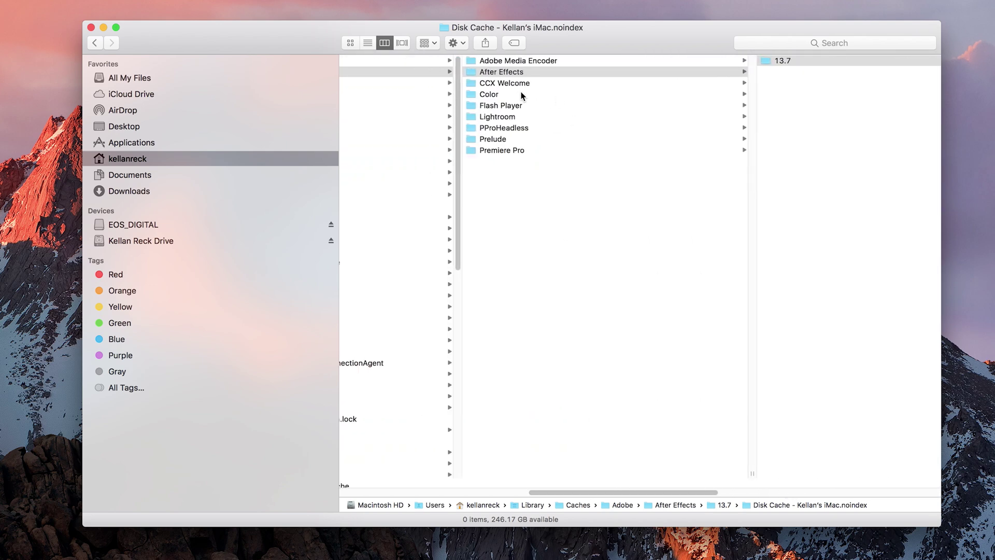
{"action": "left_click", "coordinate": [502, 105]}
{"action": "left_click", "coordinate": [483, 116]}
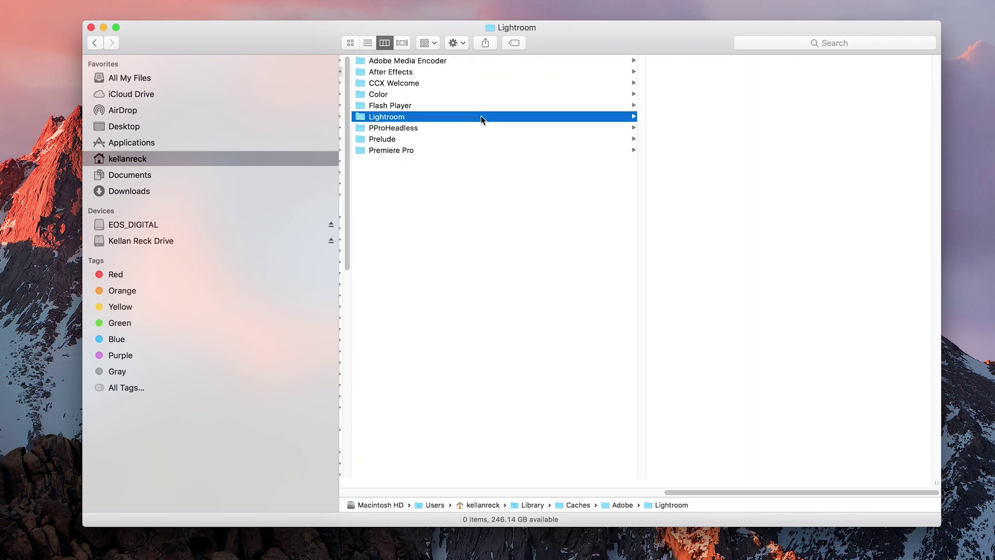
{"action": "left_click", "coordinate": [416, 127]}
{"action": "left_click", "coordinate": [405, 139]}
{"action": "left_click", "coordinate": [413, 150]}
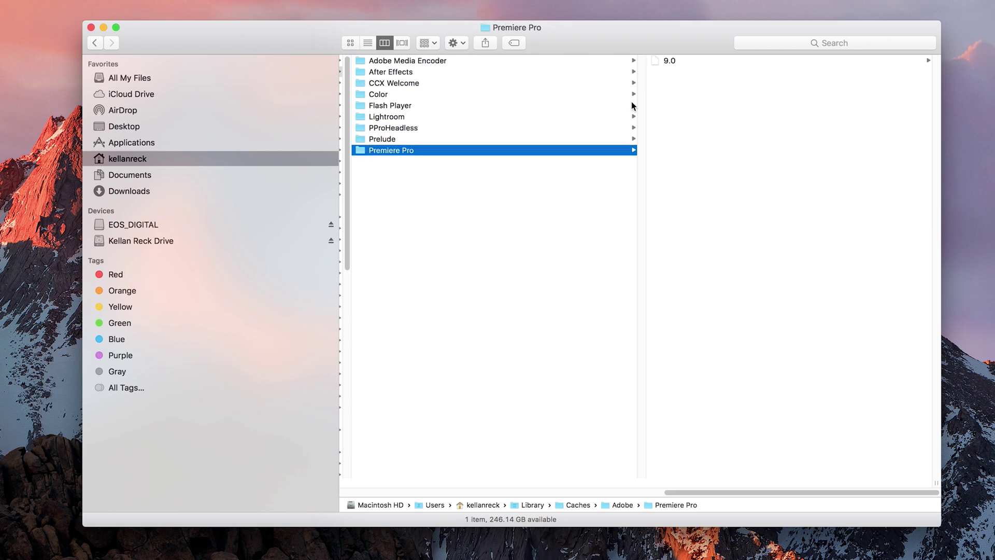
{"action": "left_click", "coordinate": [683, 64]}
{"action": "left_click", "coordinate": [684, 63]}
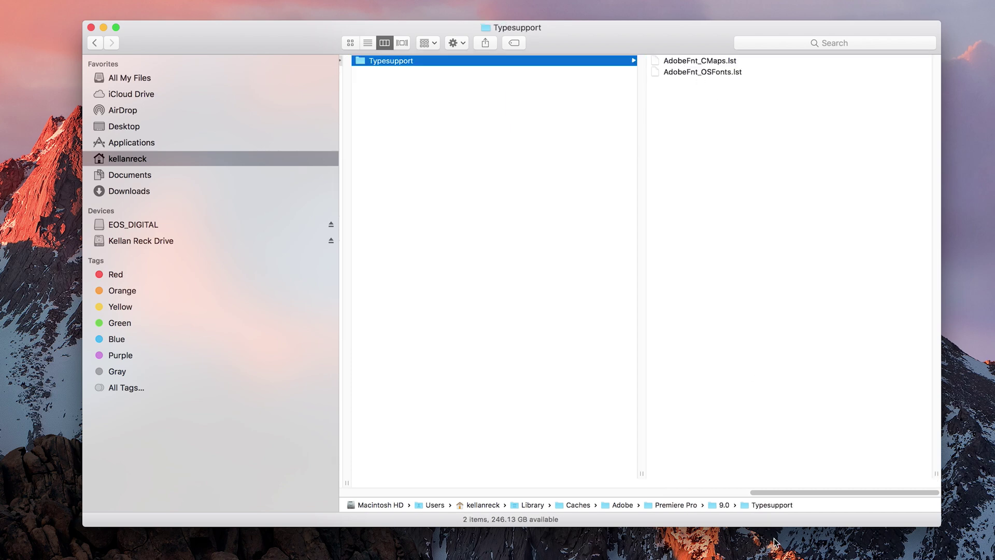
Return to the Adobe caches folder, dismiss a stray context menu, and view the Trash.
{"action": "left_click_drag", "start_coordinate": [784, 492], "coordinate": [586, 490]}
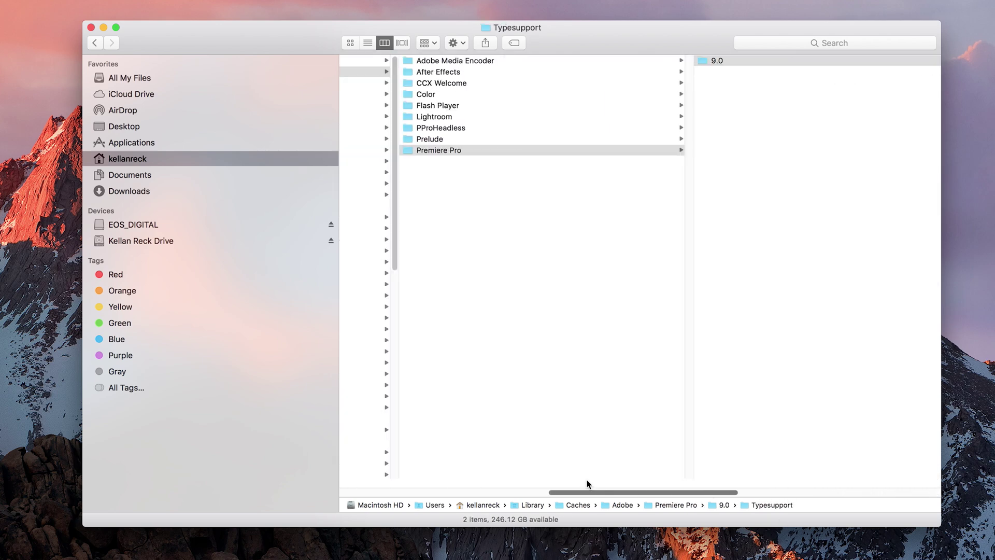
{"action": "left_click", "coordinate": [582, 295]}
{"action": "right_click", "coordinate": [594, 318]}
{"action": "left_click", "coordinate": [672, 206]}
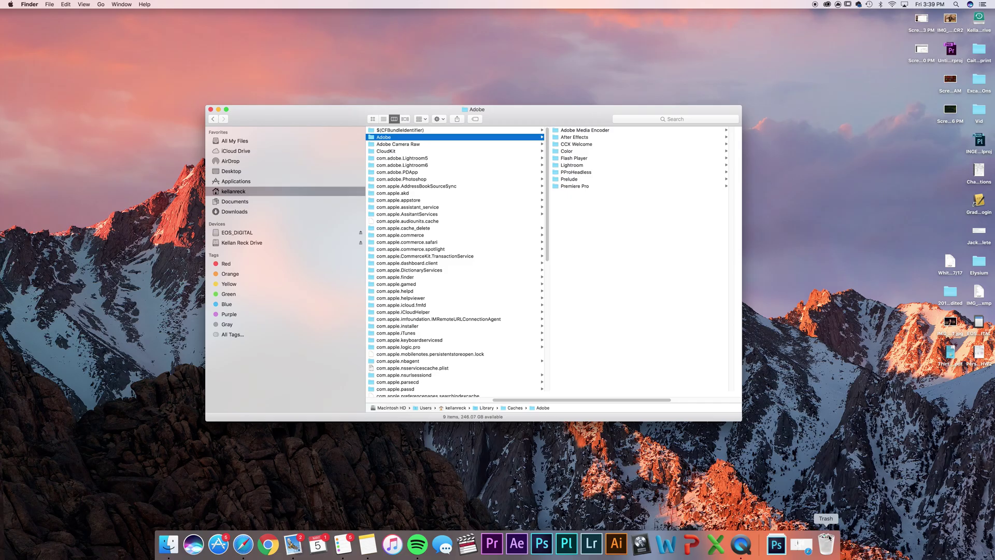
{"action": "left_click", "coordinate": [828, 542]}
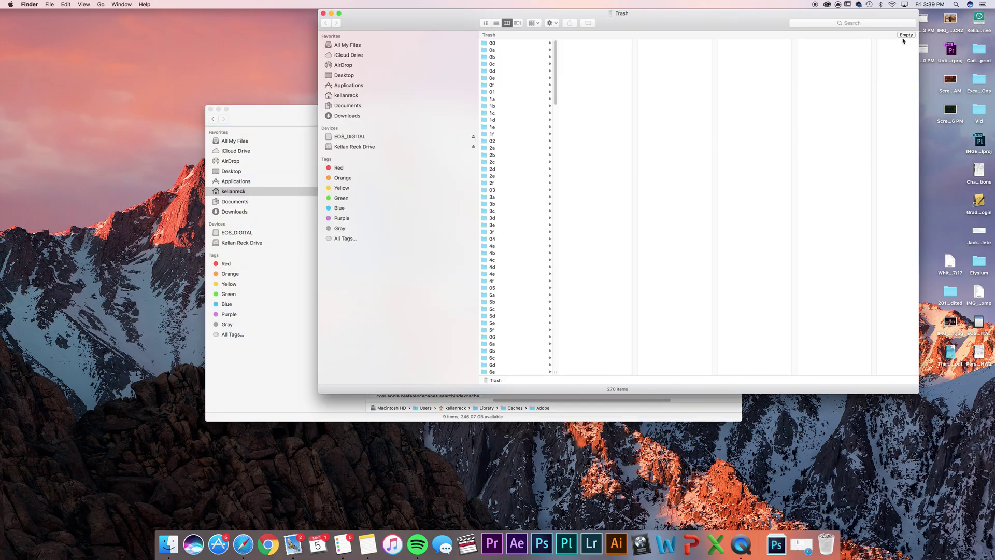
Empty the Trash permanently, confirming the erase, and move the progress window aside.
{"action": "left_click", "coordinate": [906, 35]}
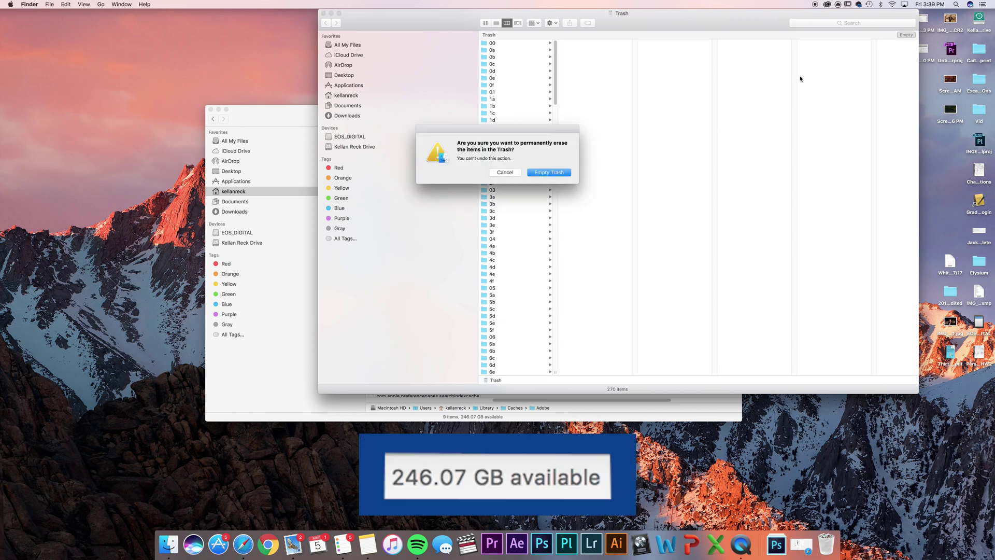
{"action": "left_click", "coordinate": [549, 172]}
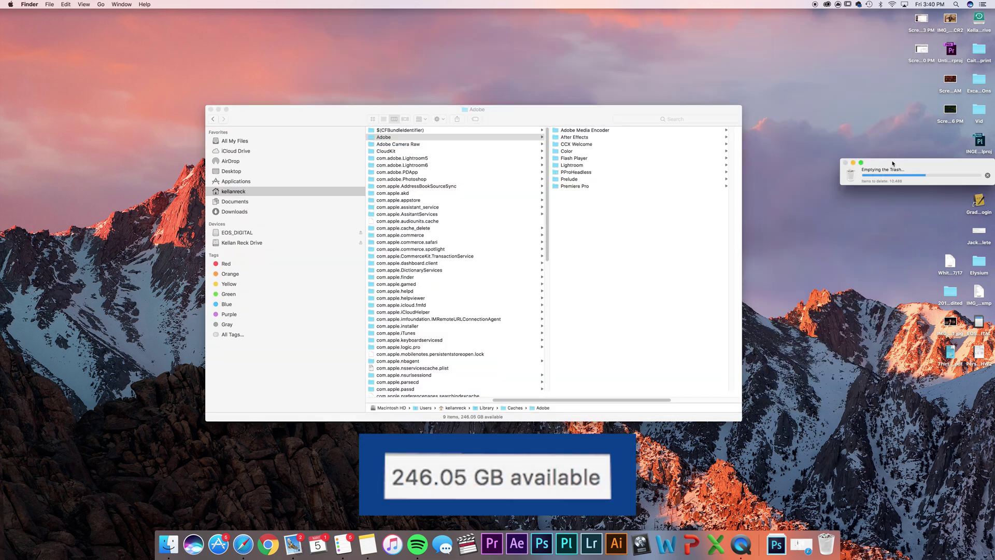
{"action": "left_click_drag", "start_coordinate": [890, 169], "coordinate": [811, 171]}
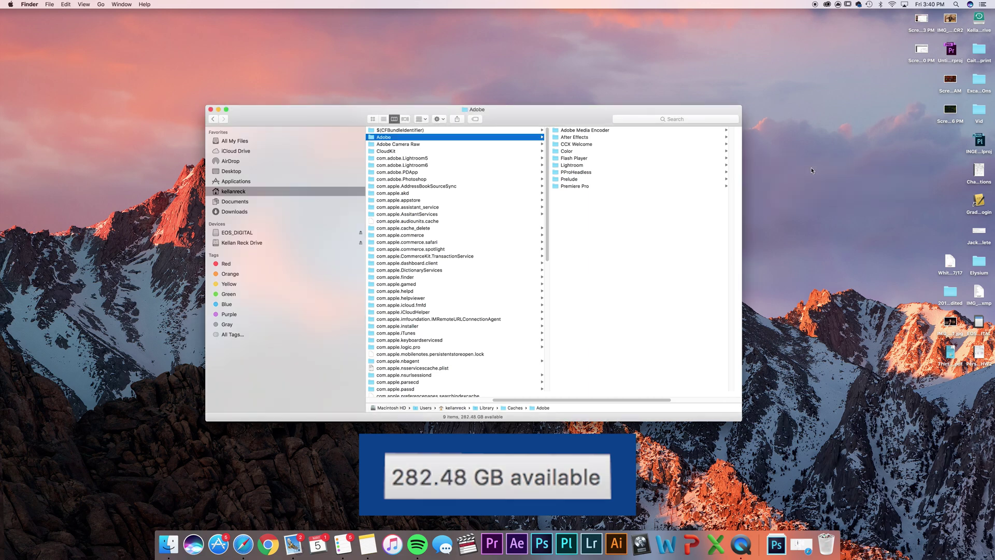